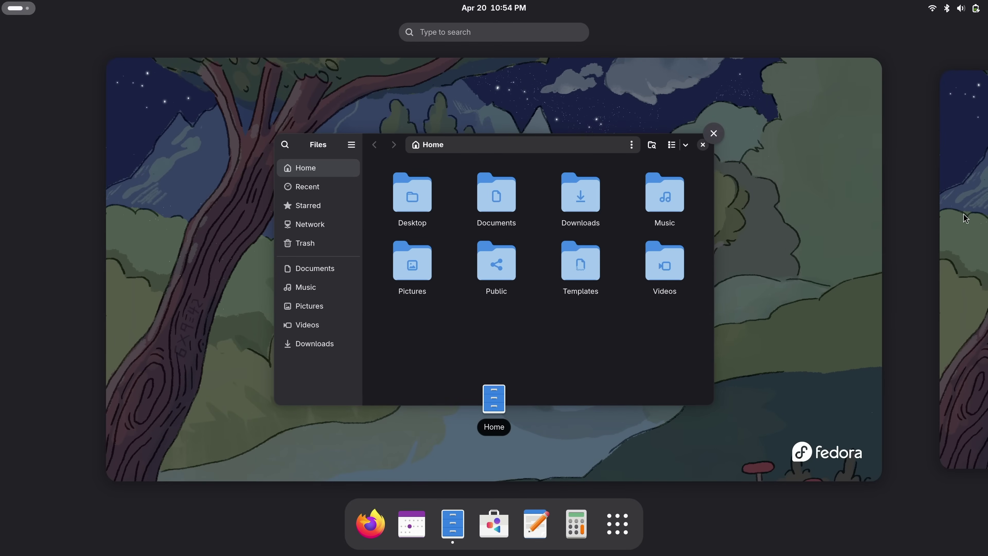
# Switch to the next, empty workspace and launch Firefox from the dash there.
pyautogui.click(966, 219)
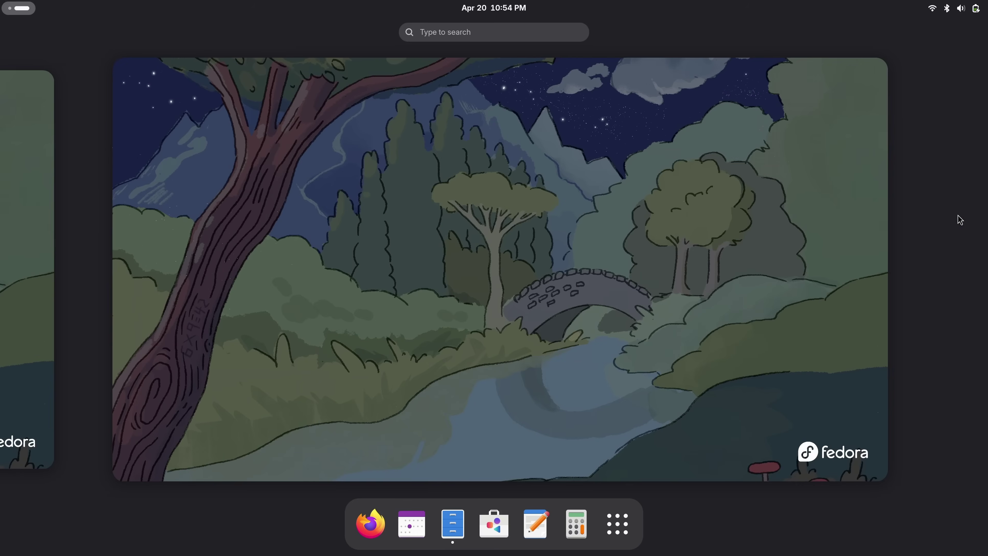
pyautogui.click(835, 228)
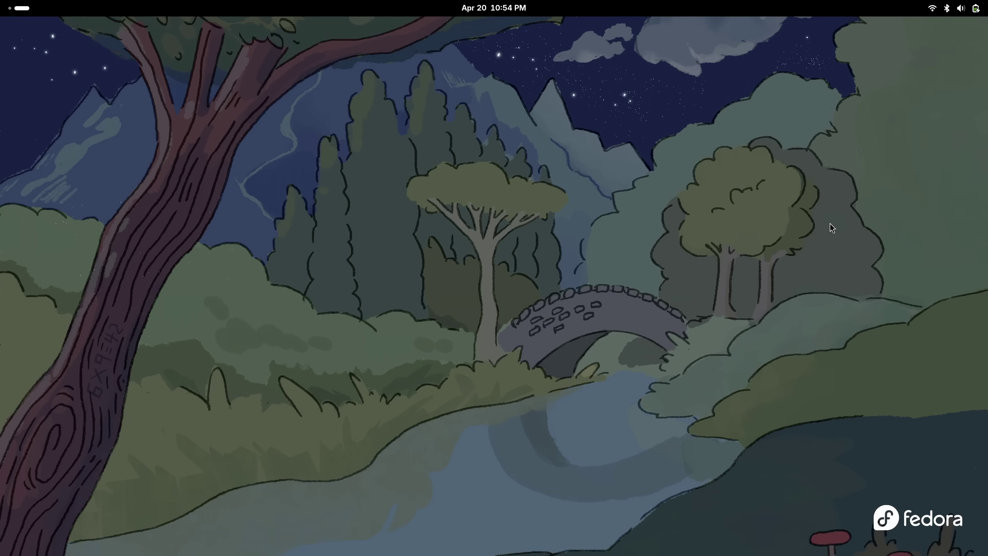
pyautogui.press('super')
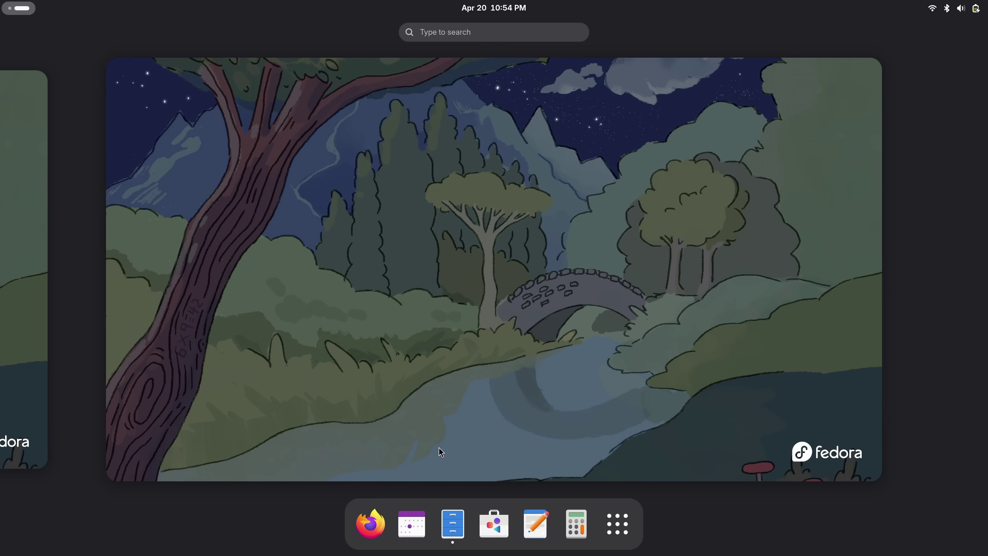
pyautogui.click(370, 524)
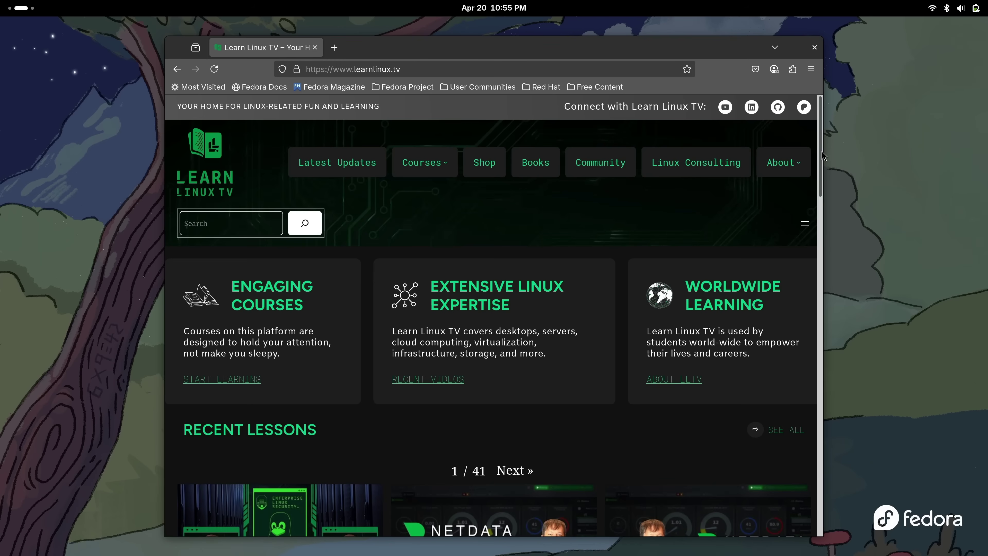
# Scroll down the learnlinux.tv homepage, then bring up the Activities overview.
pyautogui.moveTo(824, 156); pyautogui.dragTo(850, 148)
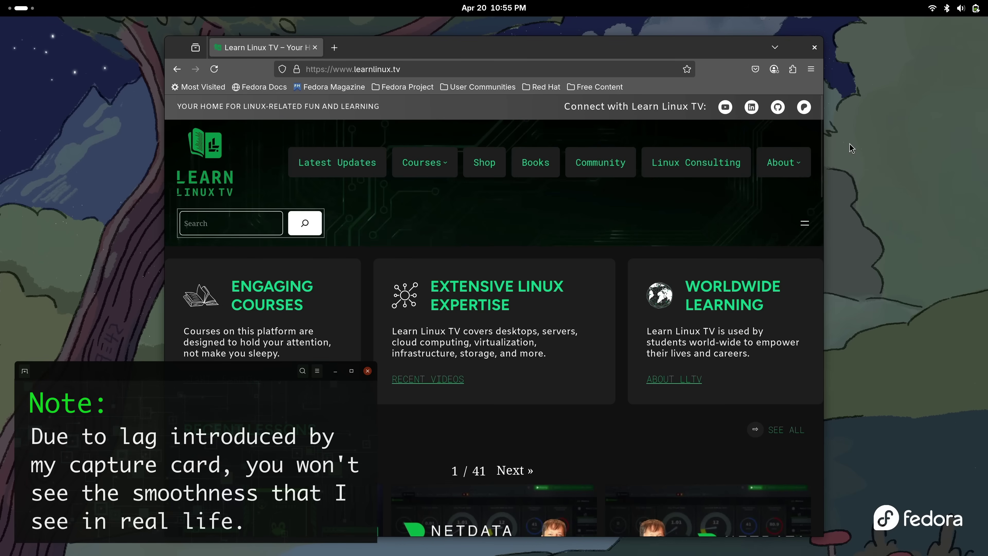
pyautogui.press('super')
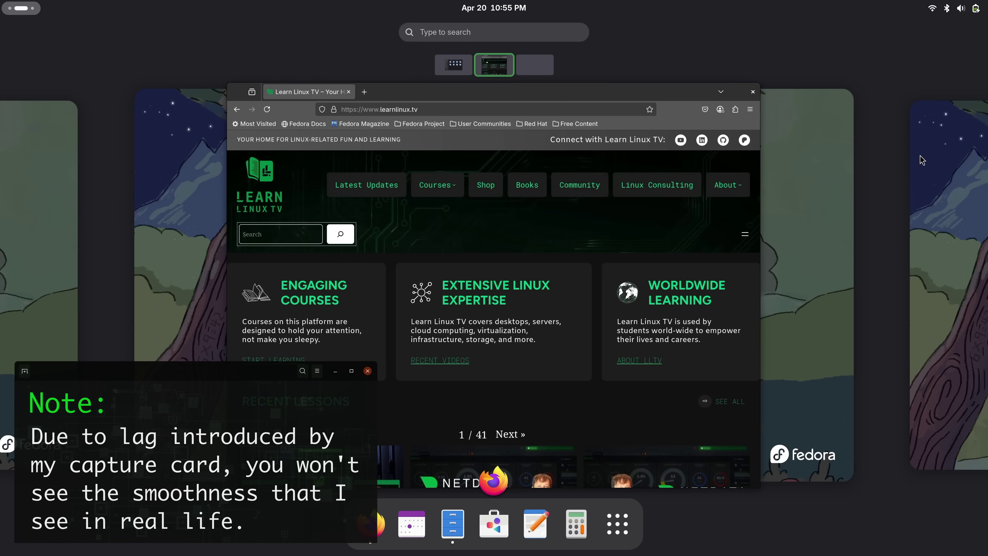
# Launch Calculator on the empty right-hand workspace, then show the full installed-apps grid.
pyautogui.click(932, 162)
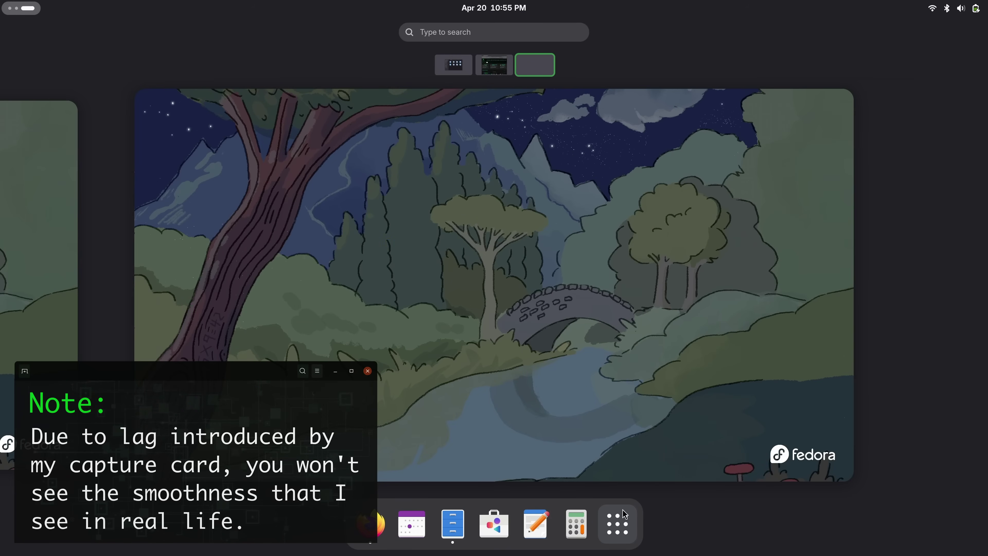
pyautogui.click(576, 523)
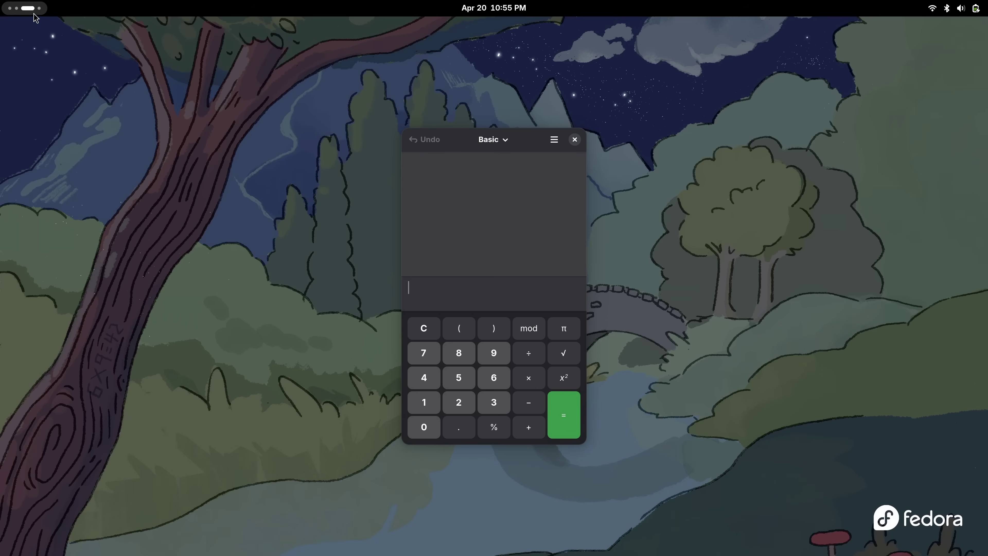
pyautogui.click(27, 8)
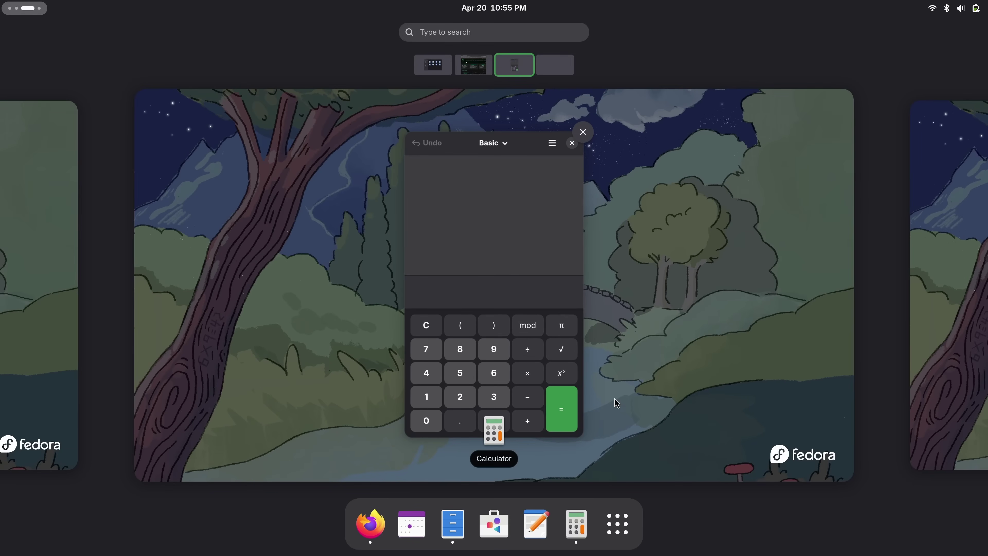
pyautogui.click(619, 523)
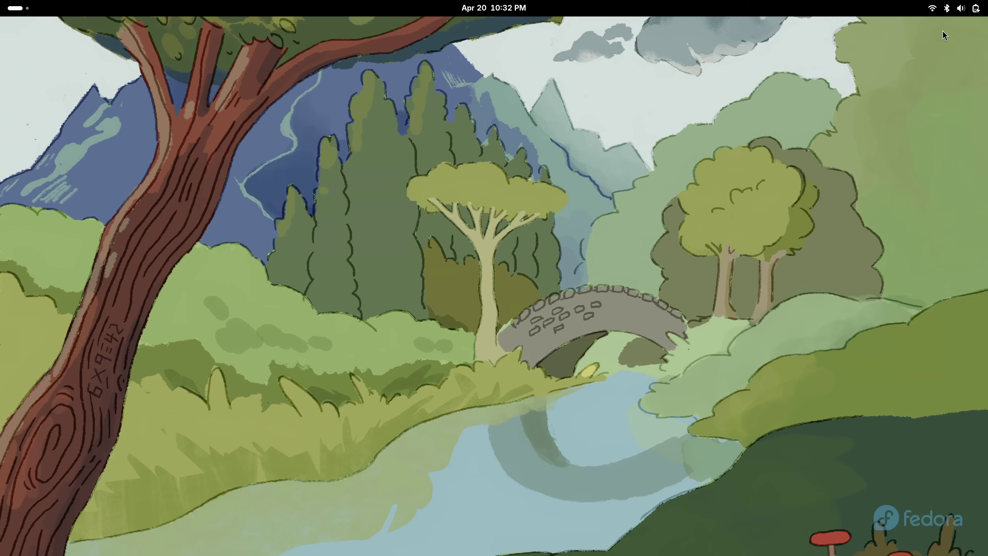
# Open the Wellbeing page of Settings from Quick Settings.
pyautogui.click(953, 8)
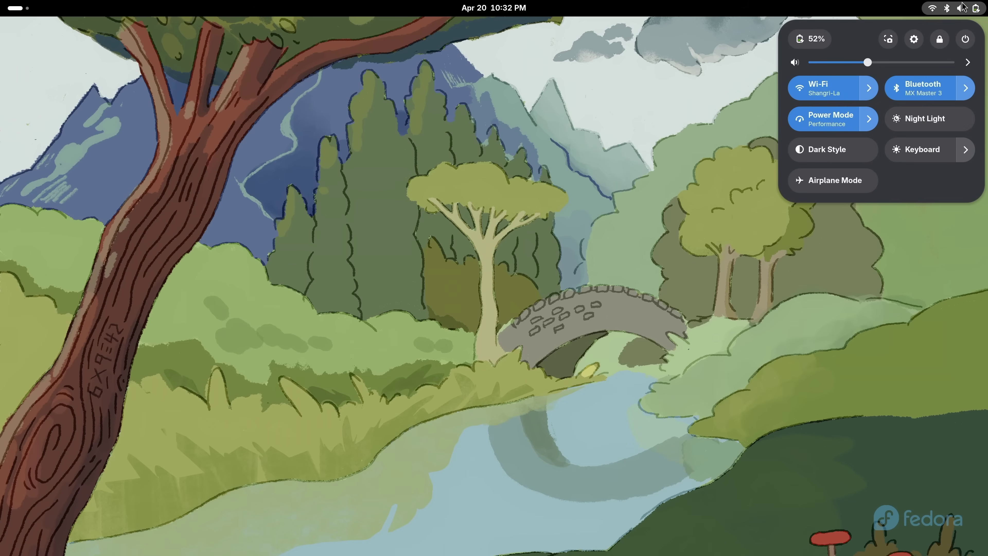
pyautogui.click(914, 39)
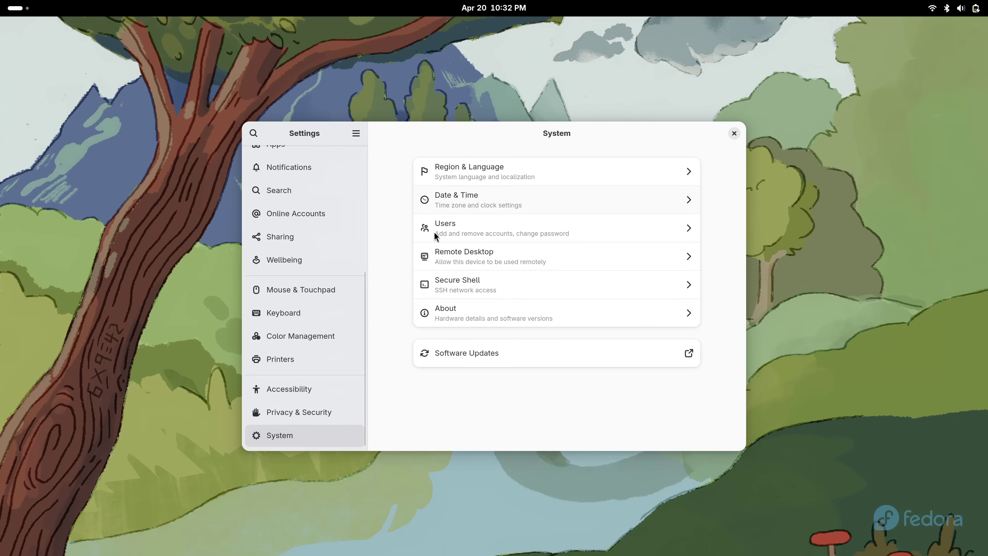
pyautogui.click(285, 265)
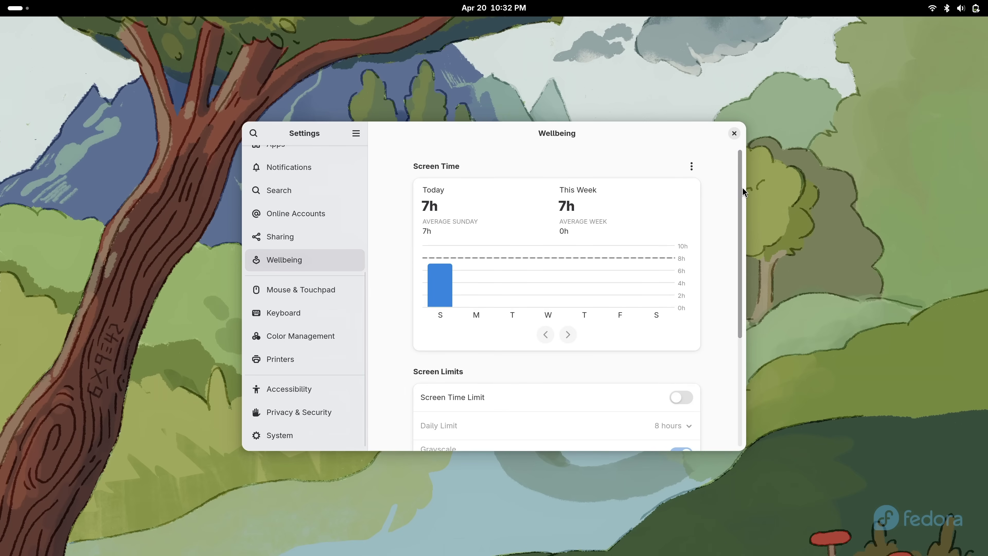
# Enable an 8-hour screen time limit with grayscale off, and turn on movement reminders.
pyautogui.moveTo(740, 191); pyautogui.dragTo(740, 295)
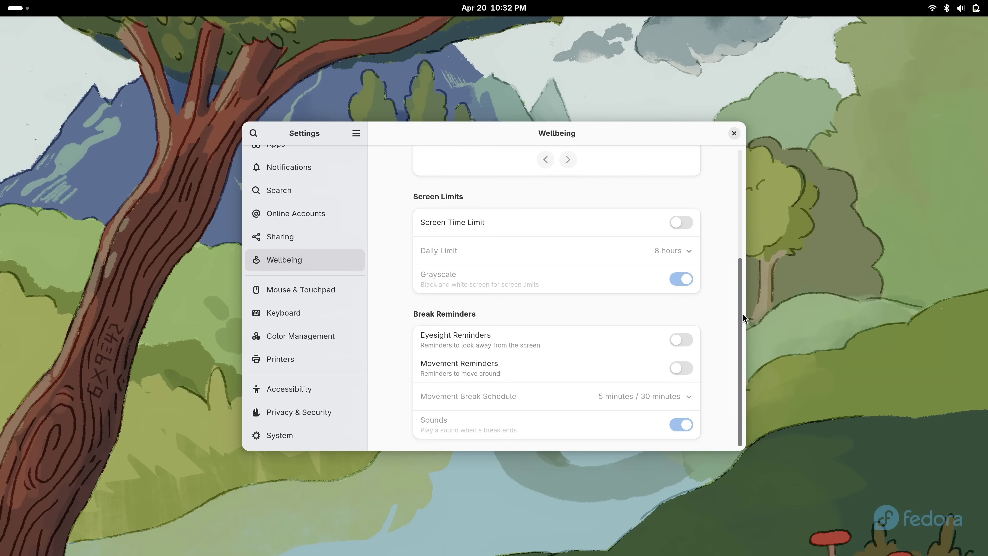
pyautogui.click(685, 221)
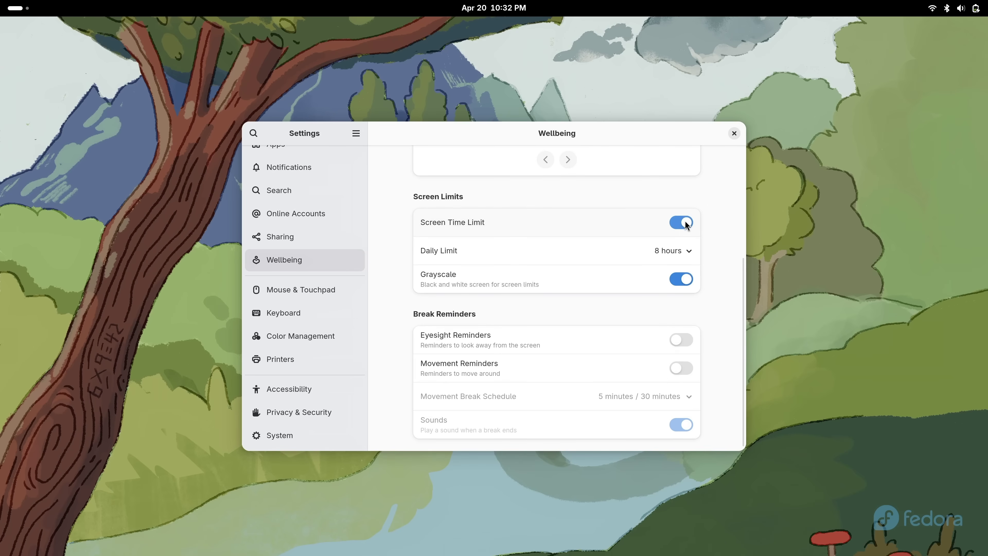
pyautogui.click(681, 249)
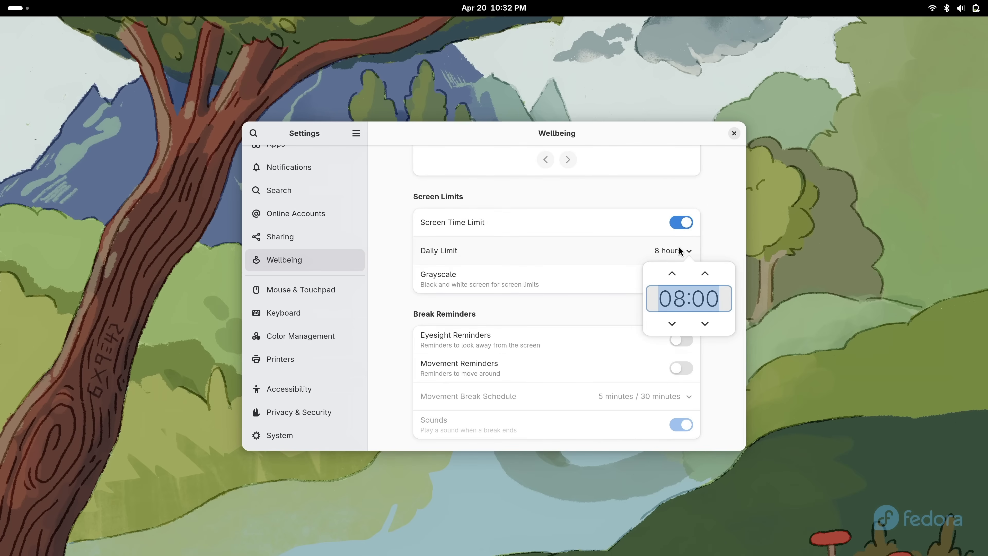
pyautogui.click(680, 251)
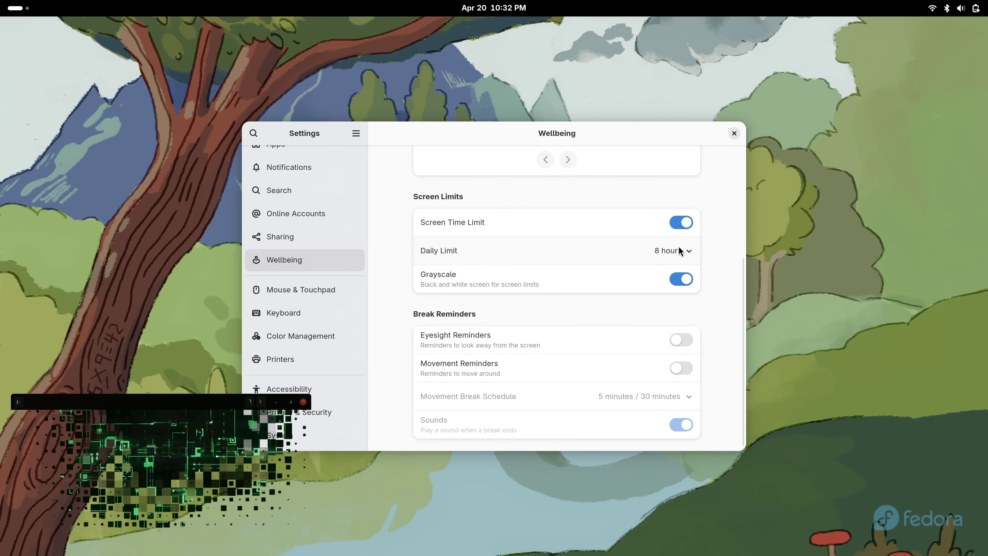
pyautogui.click(681, 282)
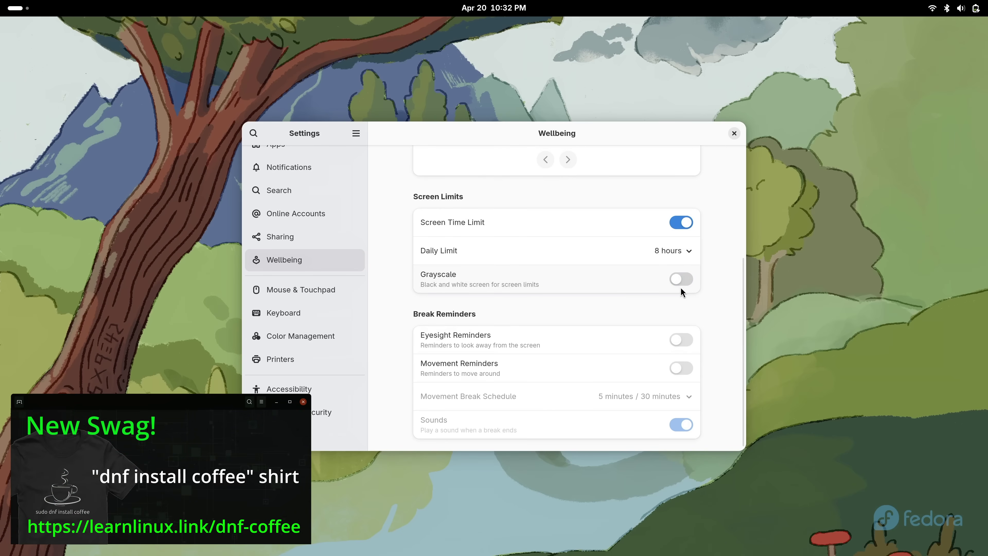
pyautogui.click(679, 366)
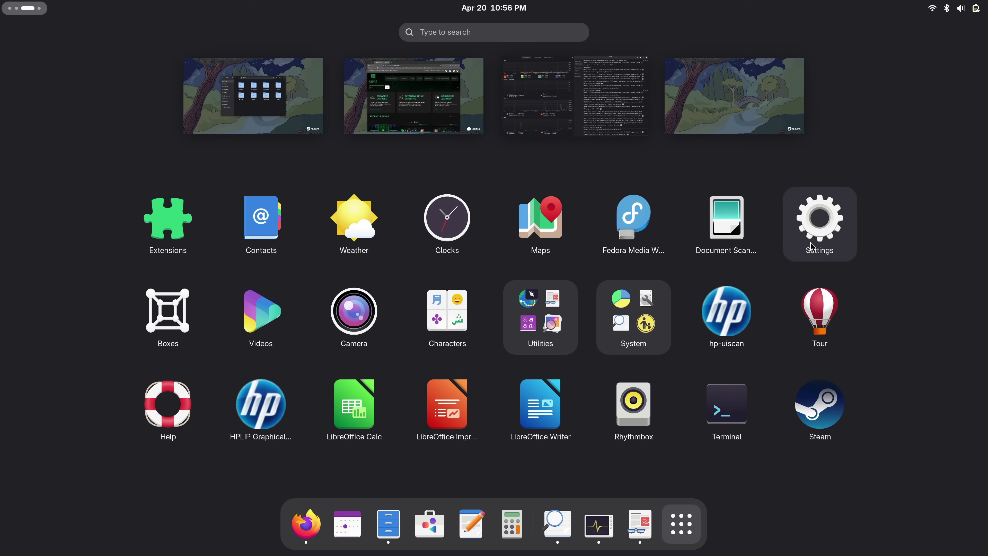
# Put the Settings window on a new workspace and launch the Fedora installer on the empty one.
pyautogui.click(818, 224)
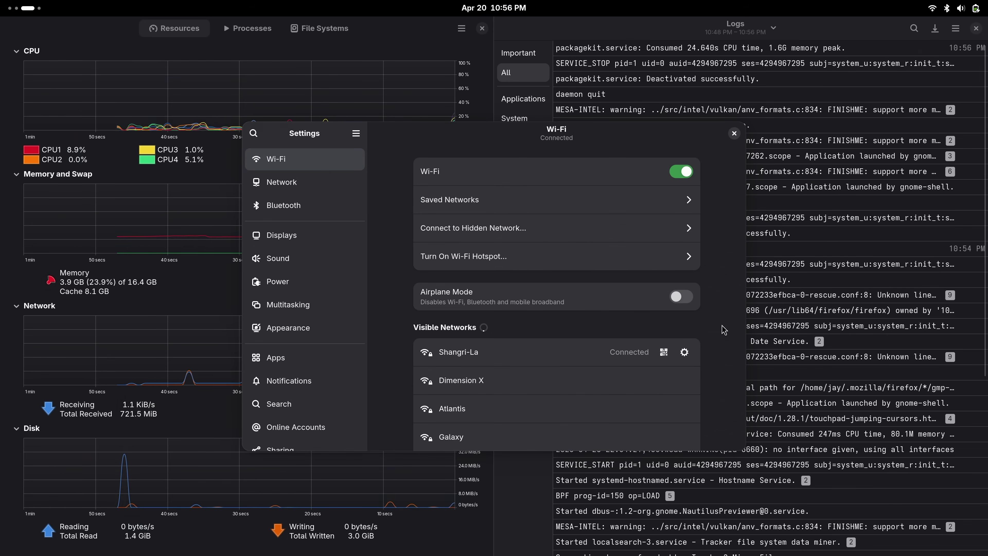
pyautogui.press('super')
pyautogui.moveTo(424, 419); pyautogui.dragTo(952, 329)
pyautogui.click(951, 327)
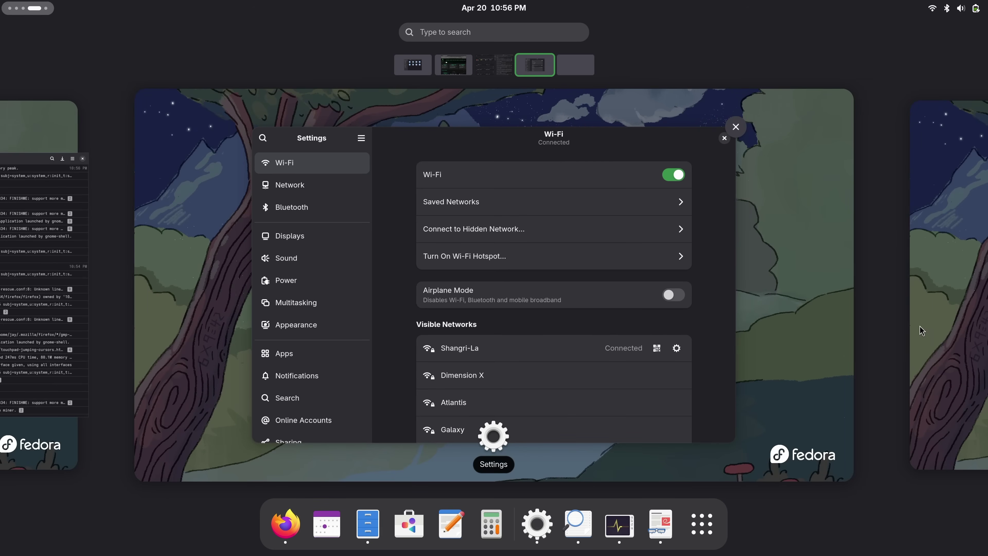
pyautogui.click(920, 326)
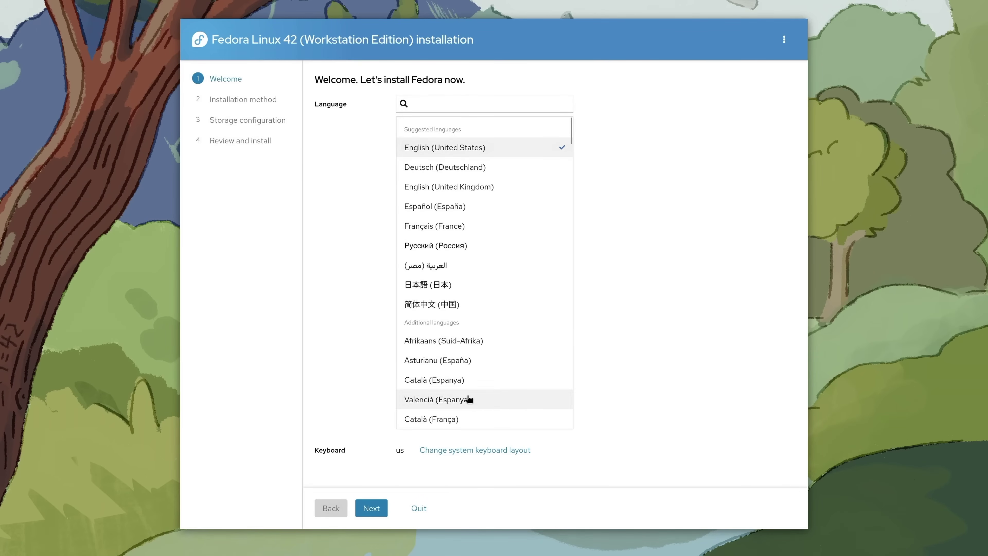
# Keep English (United States), use the entire disk, confirm erasing data, and start the install.
pyautogui.click(375, 510)
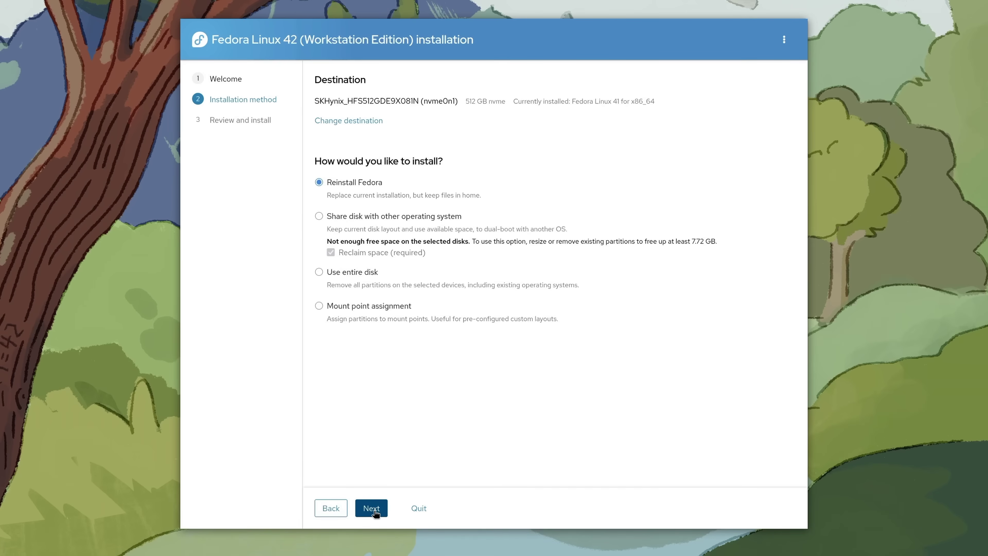
pyautogui.click(374, 277)
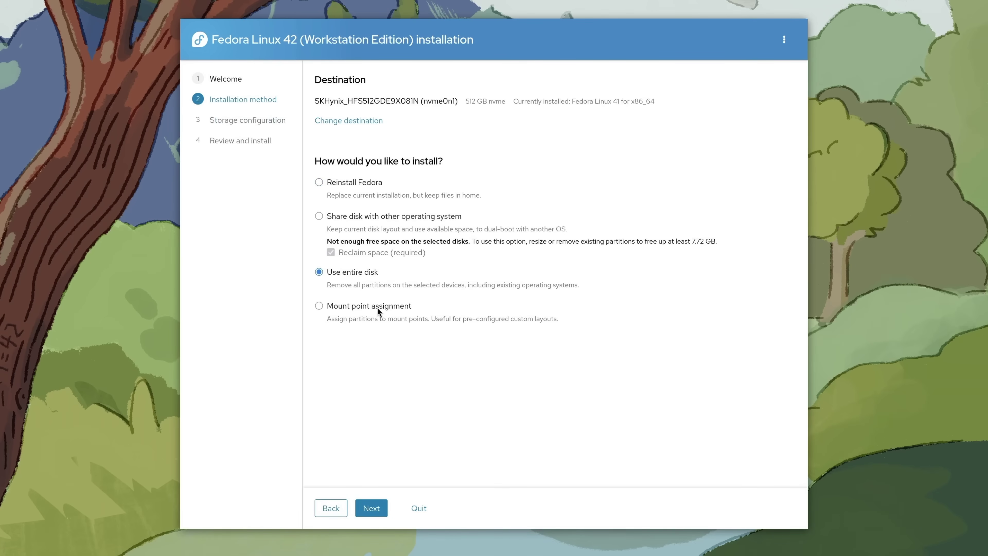
pyautogui.click(375, 510)
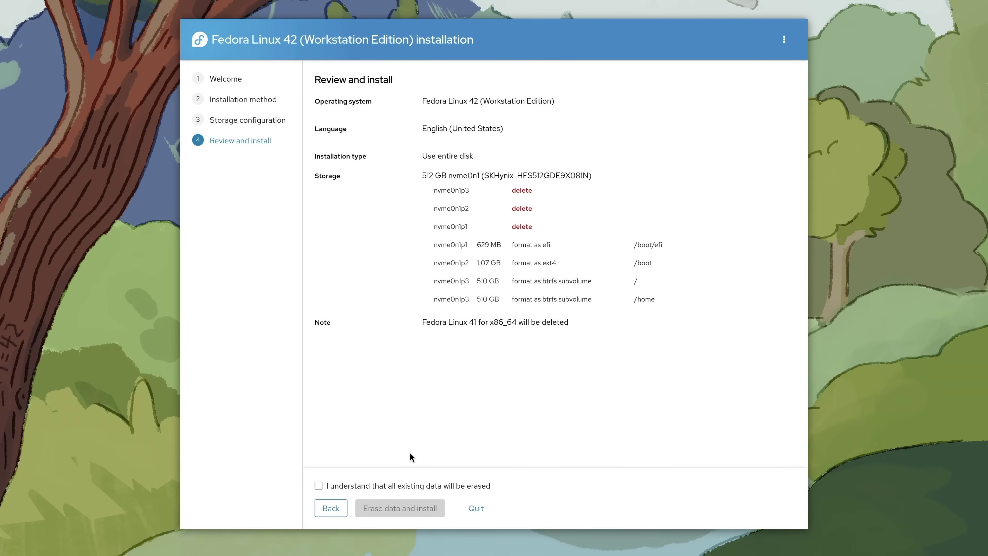
pyautogui.click(409, 487)
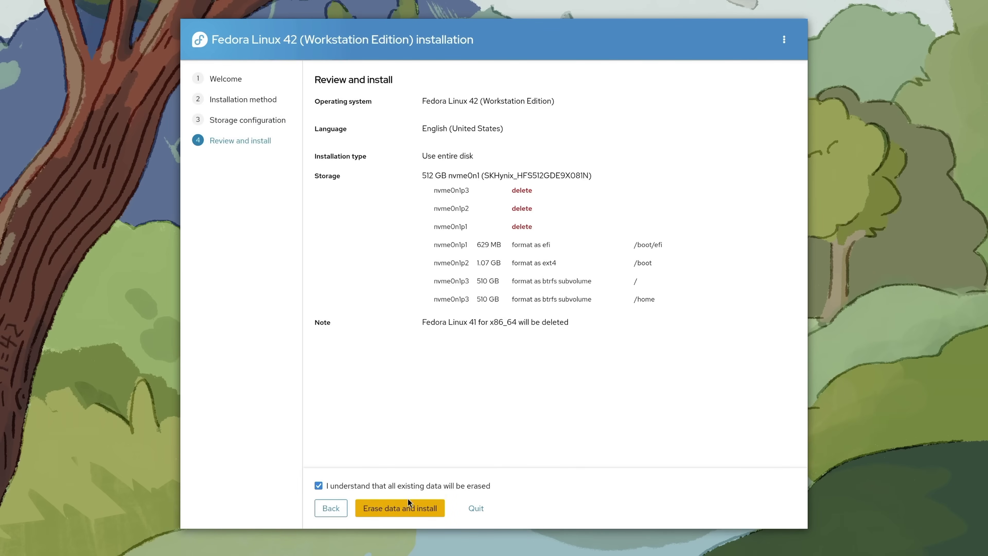
pyautogui.click(409, 509)
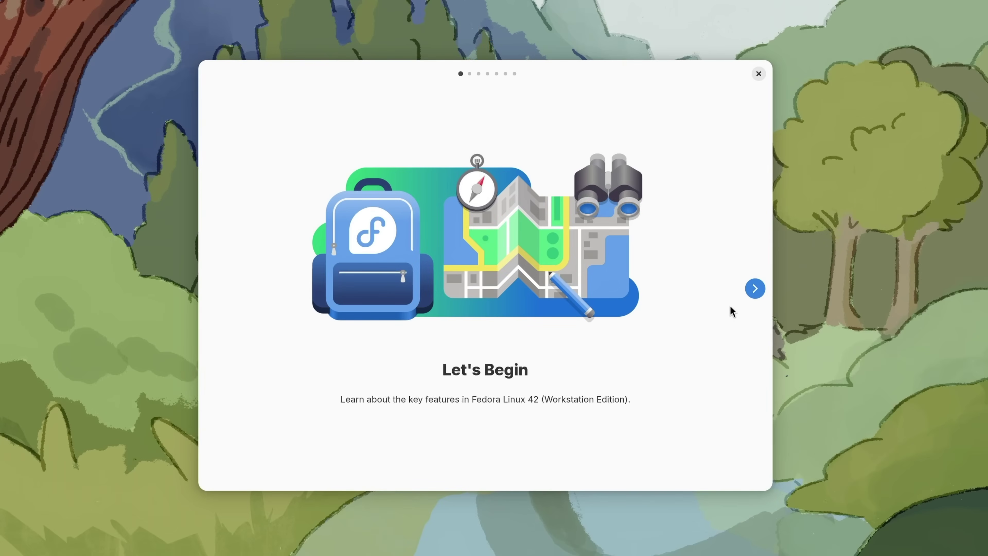
# Advance GNOME Tour two pages, from Let's Begin to Powerful Search.
pyautogui.click(755, 289)
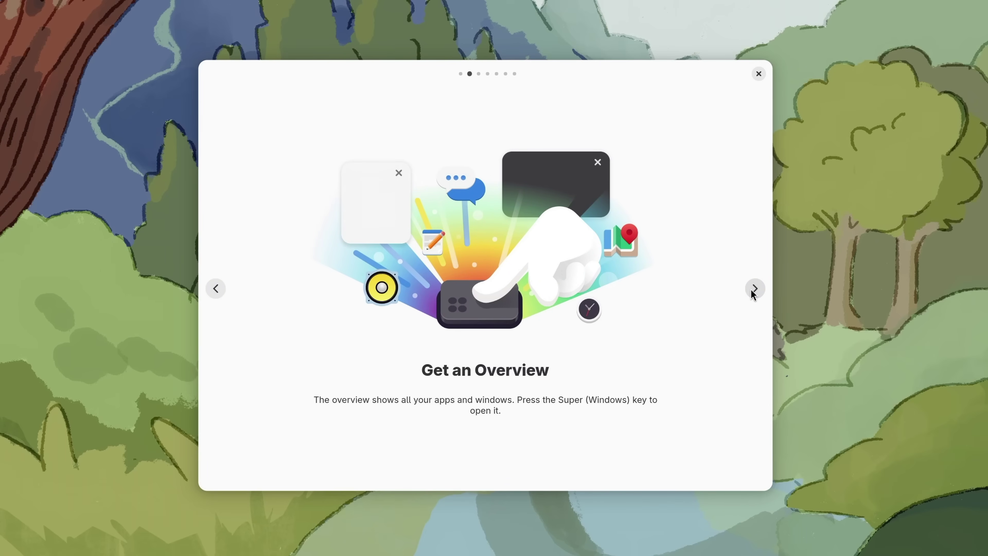
pyautogui.click(755, 290)
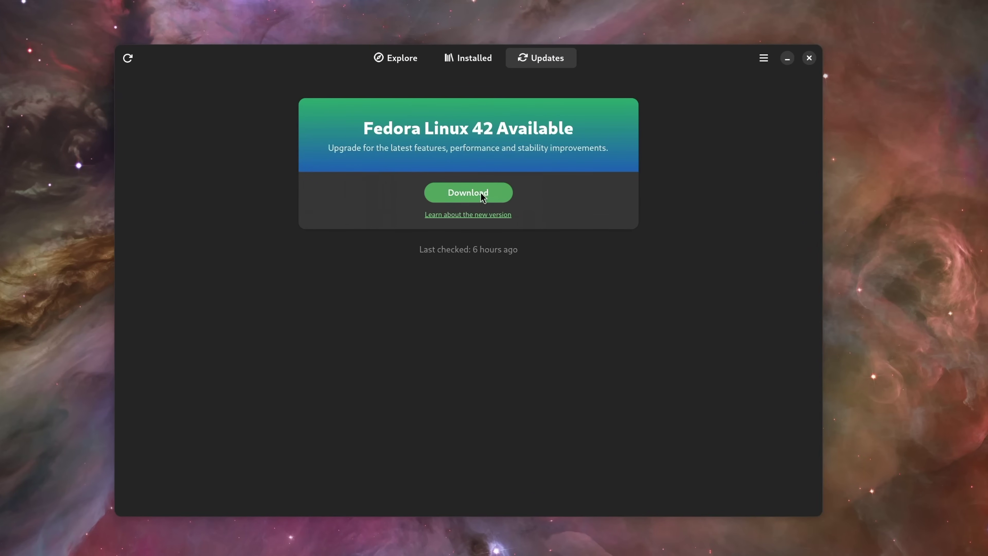
# Download the Fedora Linux 42 upgrade from the Updates page banner.
pyautogui.click(484, 194)
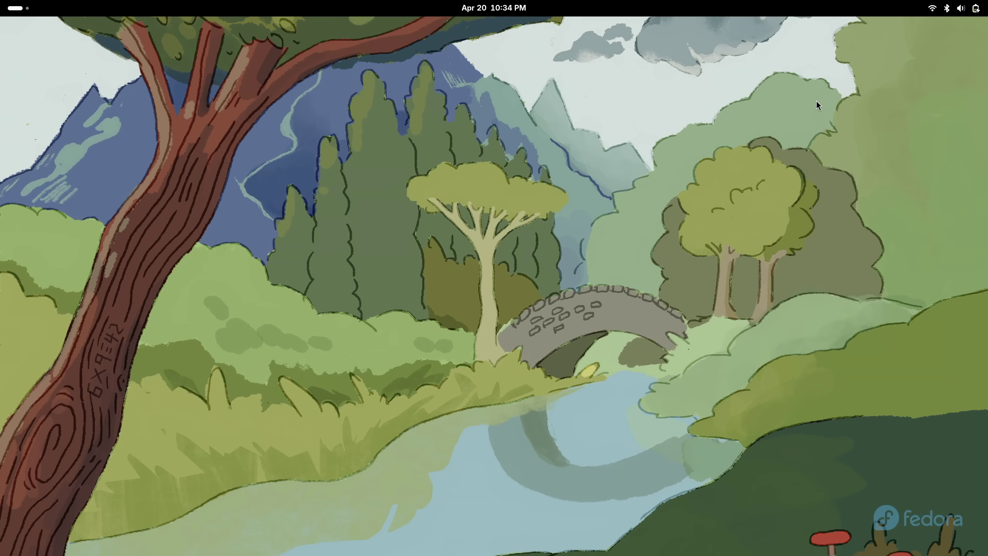
# Open Files at Home, then switch to the empty second workspace.
pyautogui.click(16, 14)
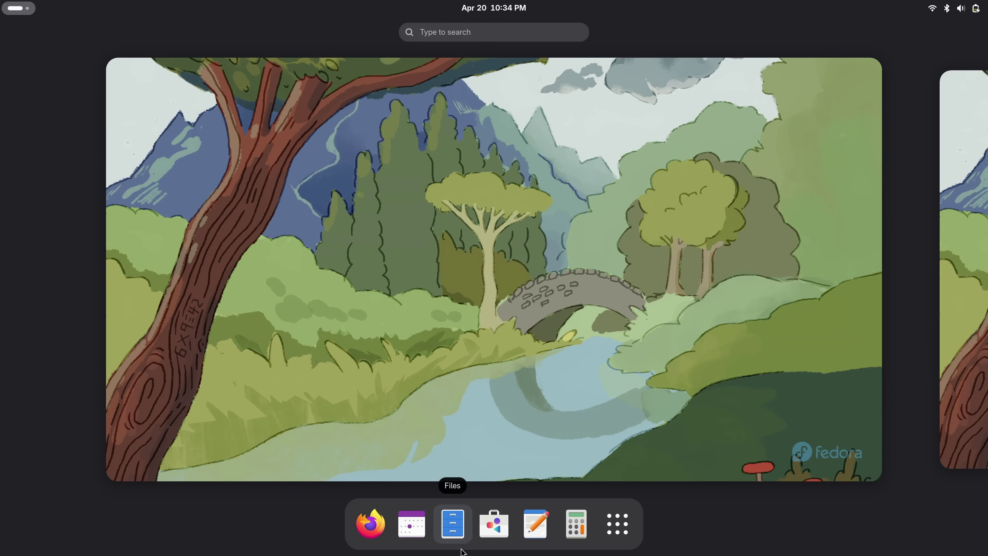
pyautogui.click(464, 540)
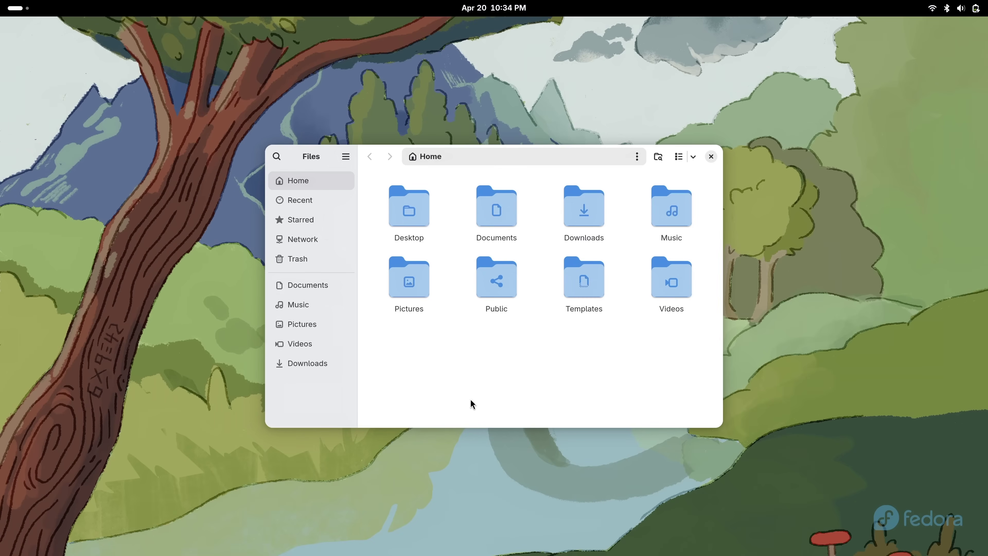
pyautogui.click(22, 11)
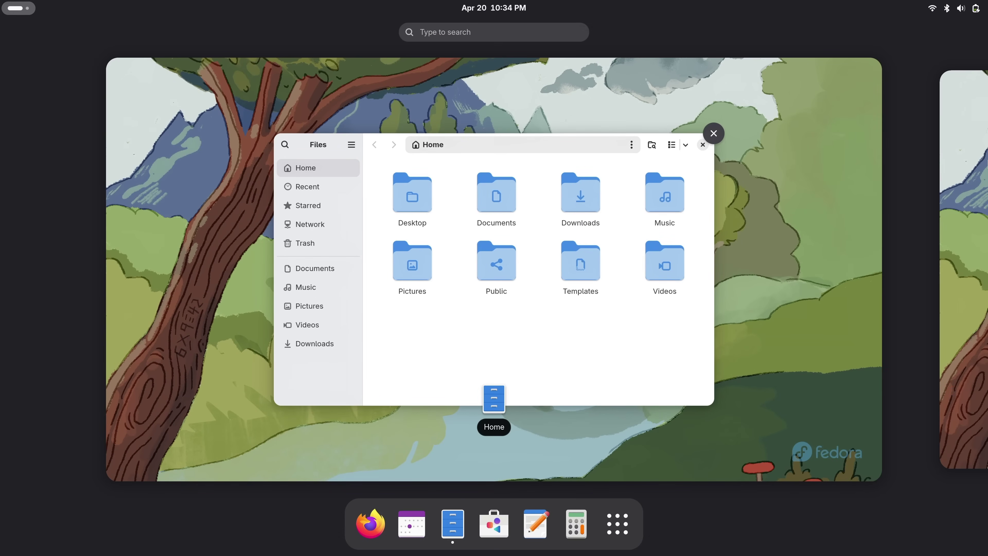
pyautogui.click(977, 165)
pyautogui.click(638, 204)
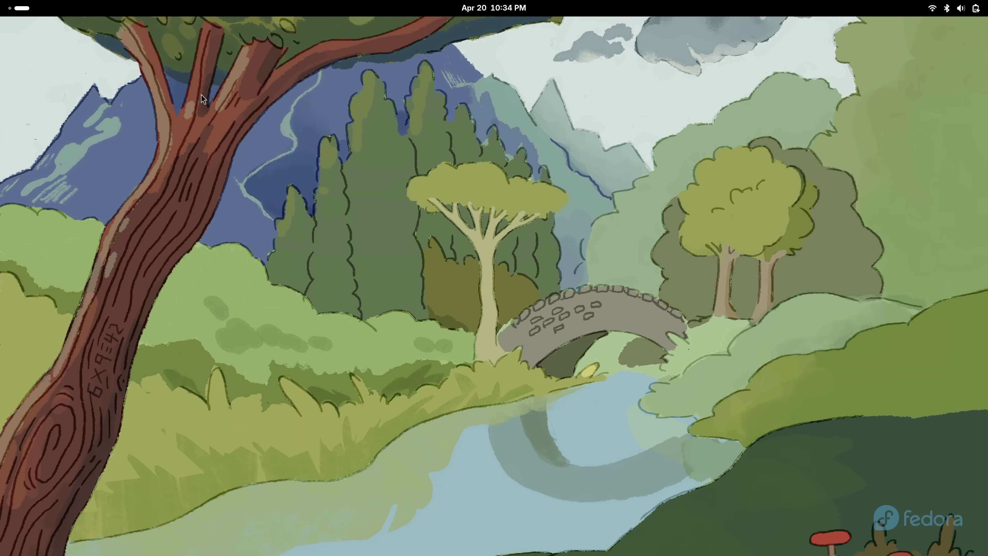
# Launch System Monitor from the System folder in the app grid.
pyautogui.click(21, 8)
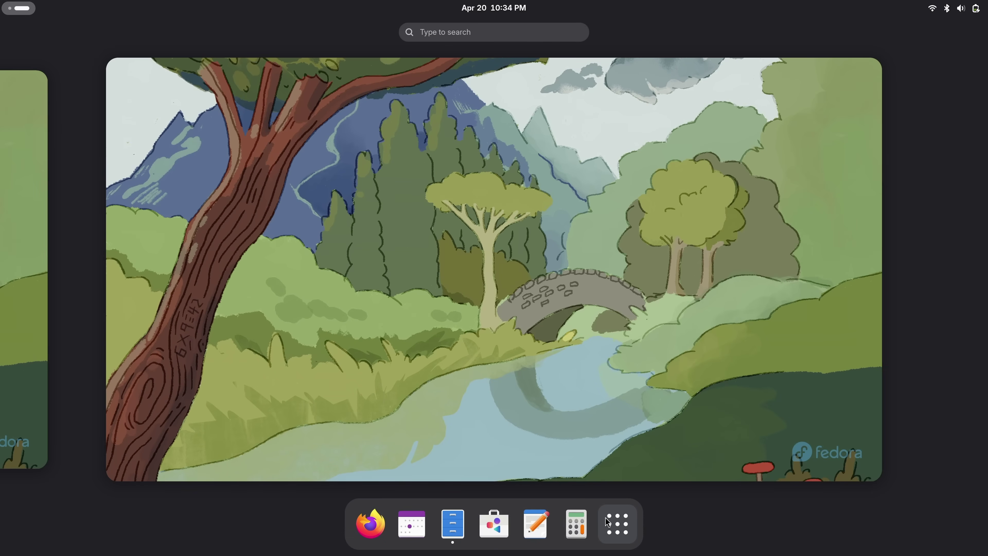
pyautogui.click(617, 524)
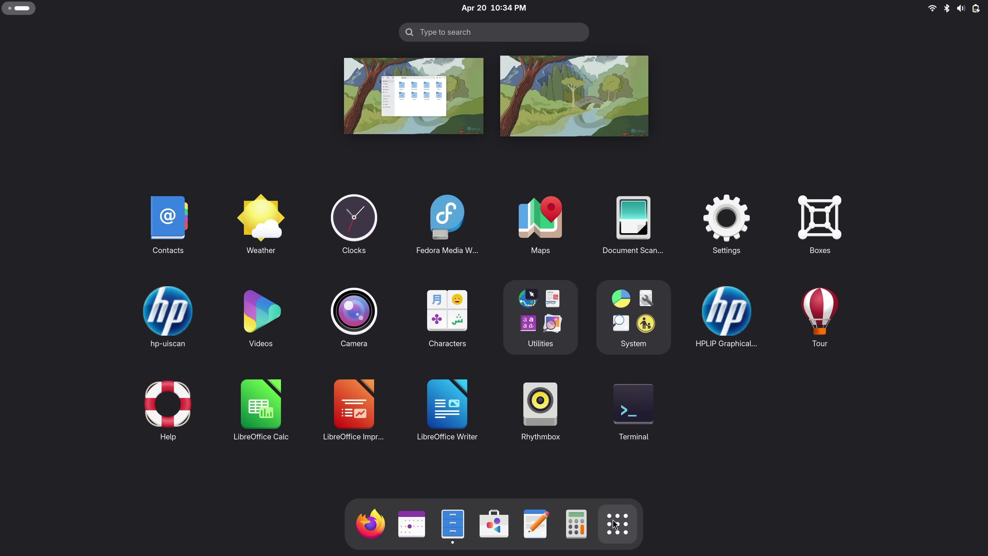
pyautogui.click(543, 324)
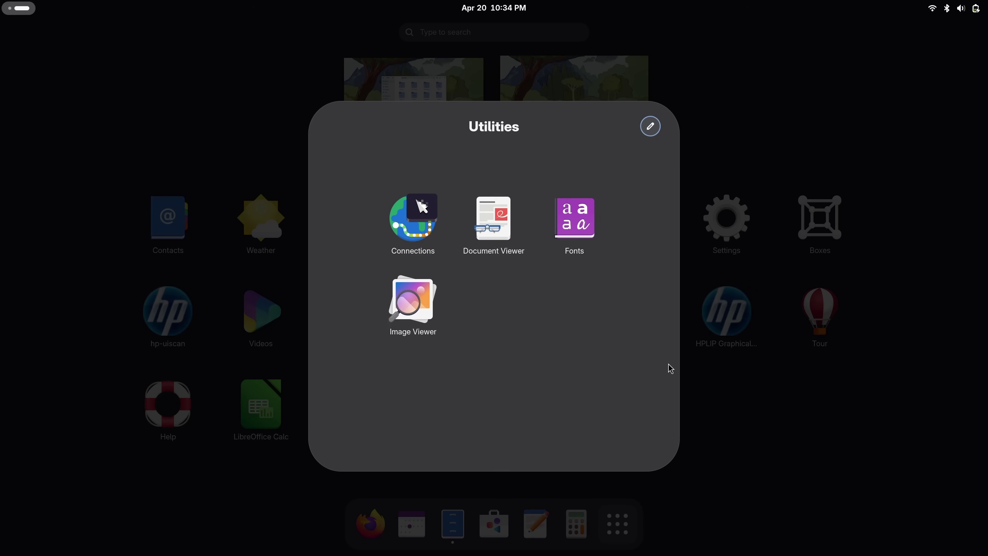
pyautogui.click(705, 388)
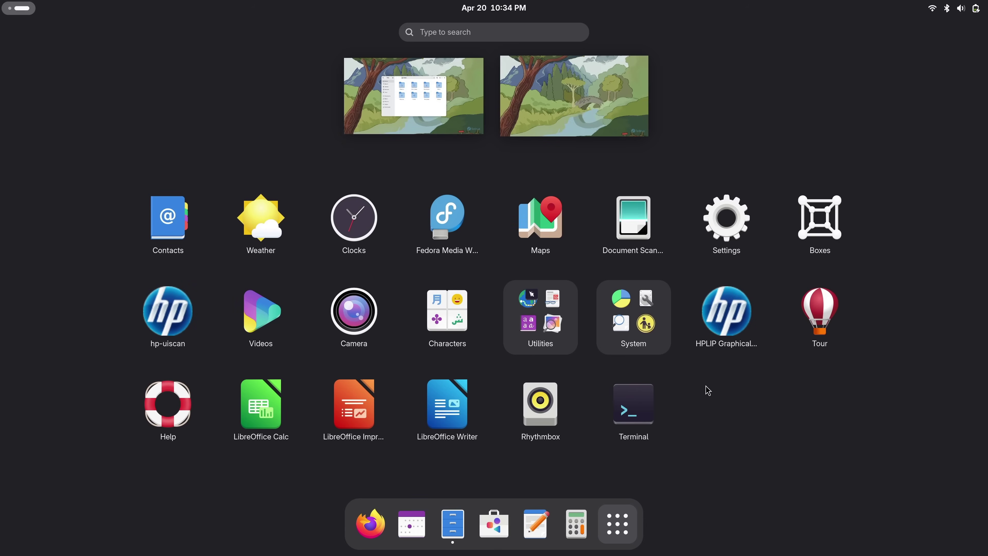
pyautogui.click(646, 354)
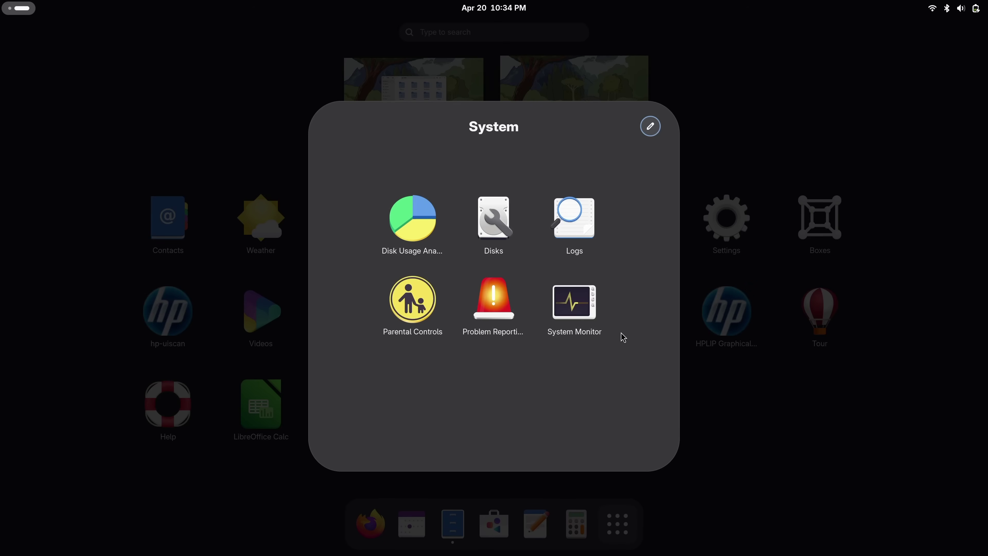
pyautogui.click(595, 315)
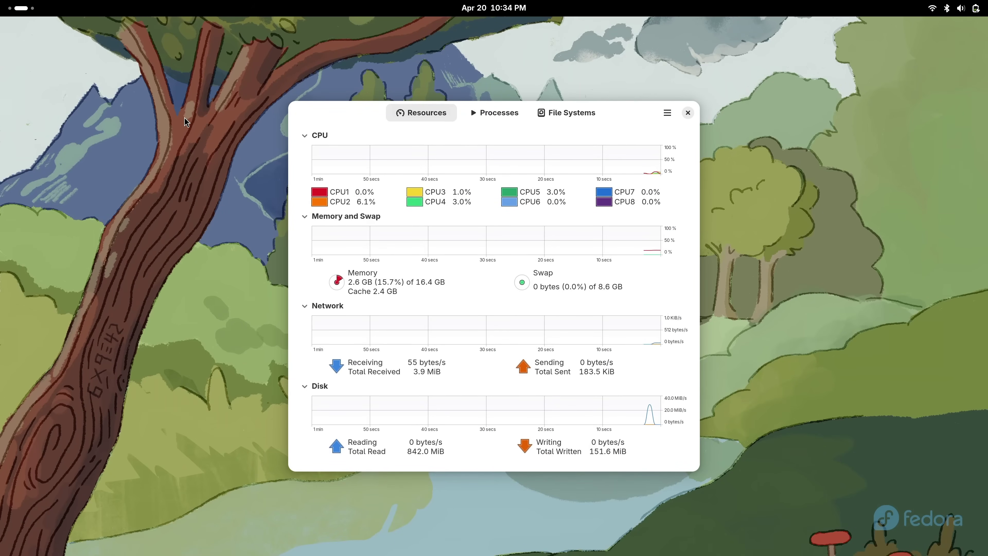
# Switch back to the first workspace and bring the Files Home window to full screen.
pyautogui.click(30, 13)
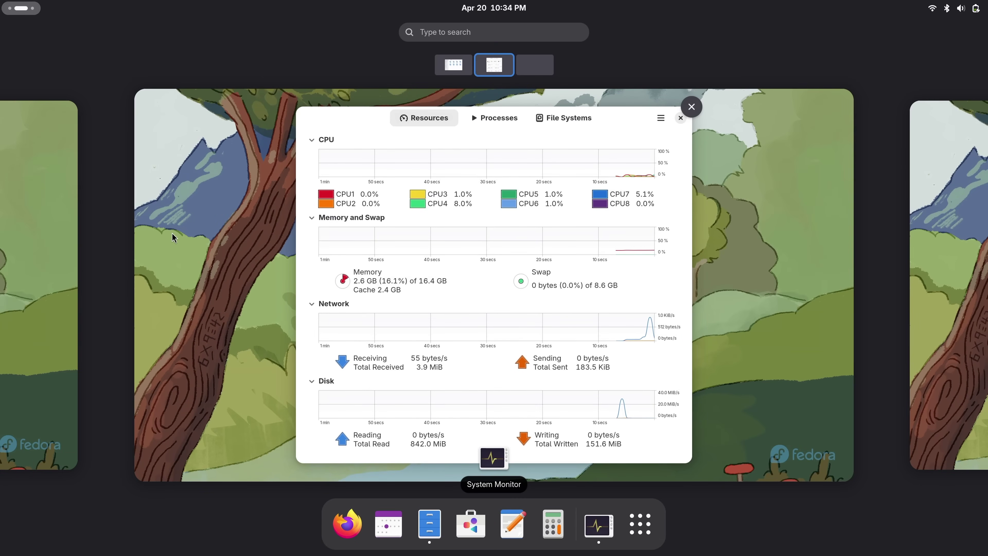
pyautogui.click(49, 260)
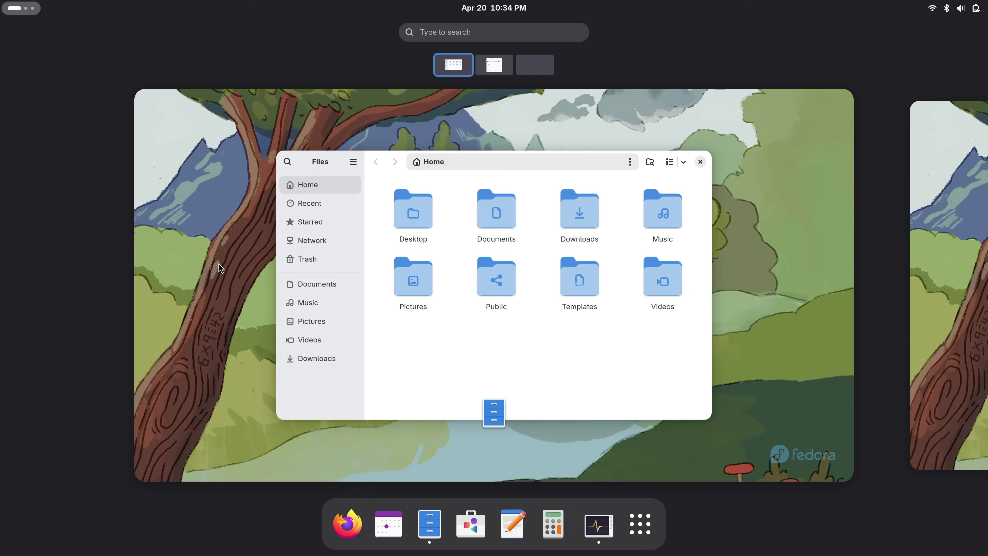
pyautogui.click(219, 264)
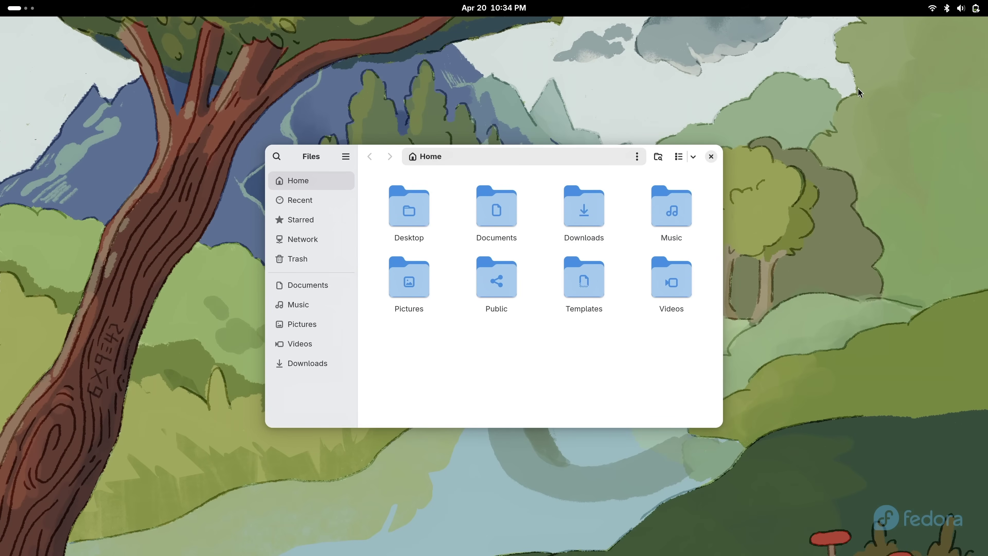
# Set Appearance to the Dark style with a green accent, then go back to Wi-Fi and show available updates.
pyautogui.click(949, 8)
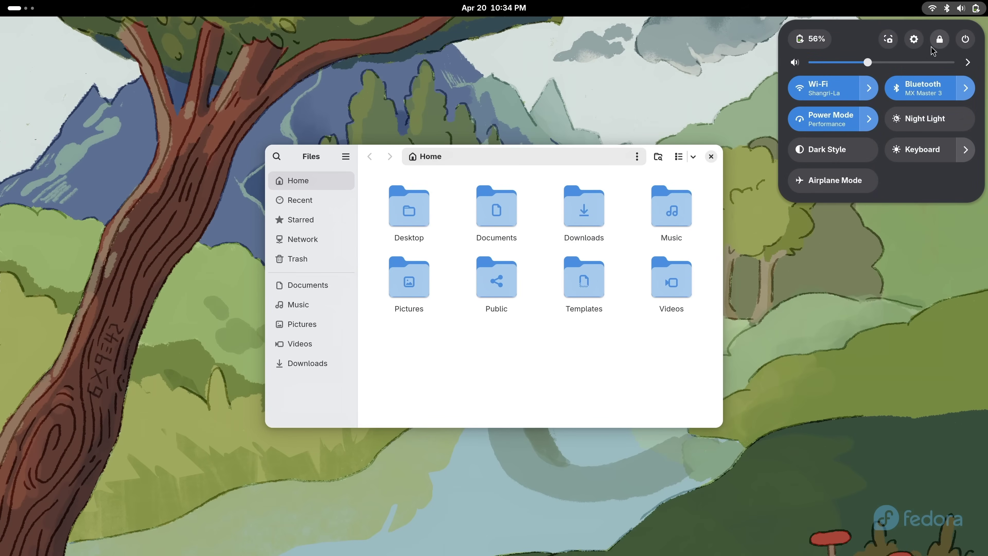
pyautogui.click(915, 40)
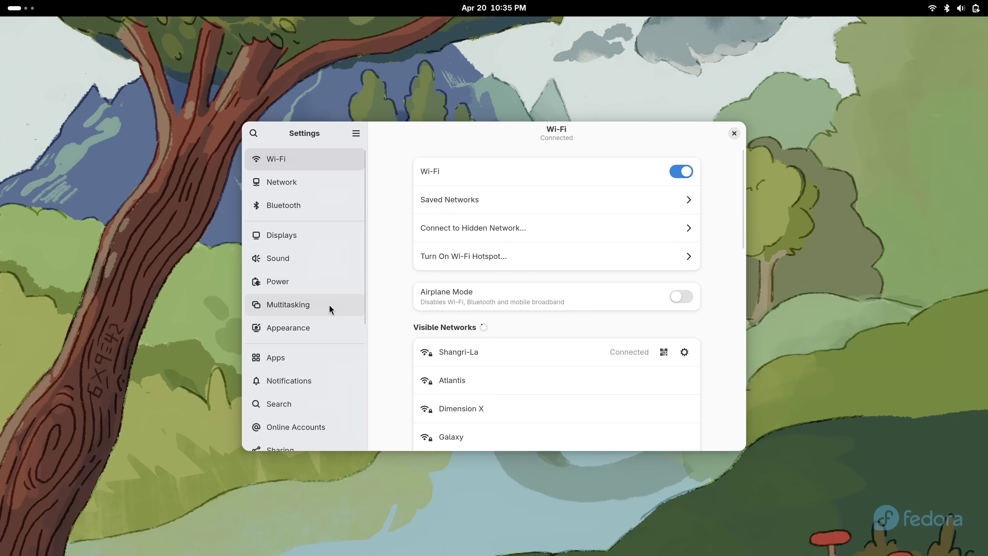
pyautogui.click(325, 327)
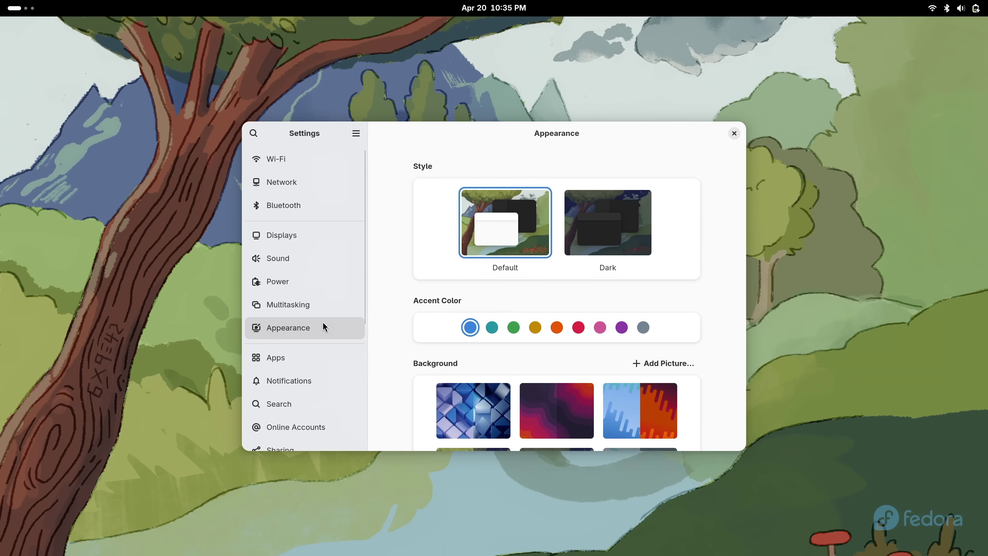
pyautogui.click(601, 237)
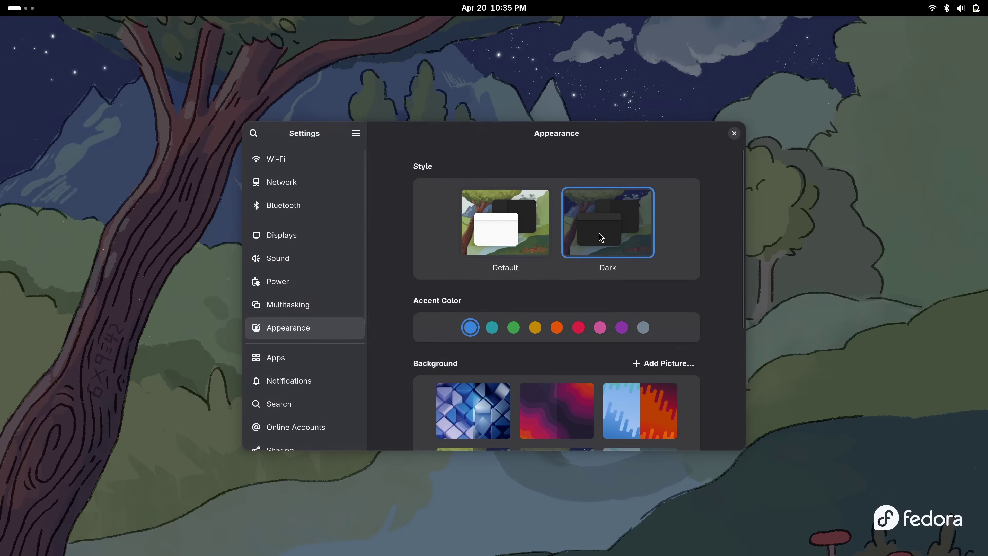
pyautogui.click(513, 329)
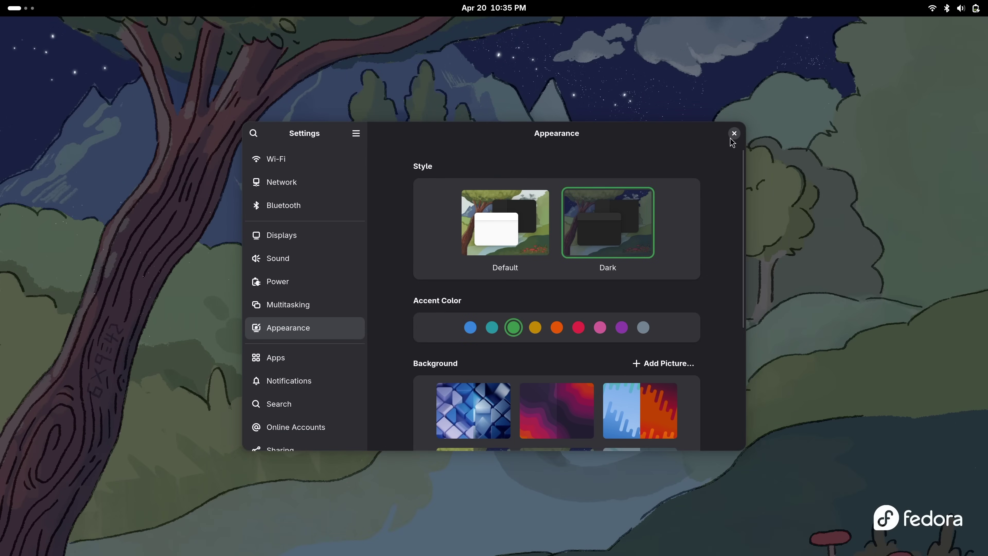
pyautogui.click(331, 168)
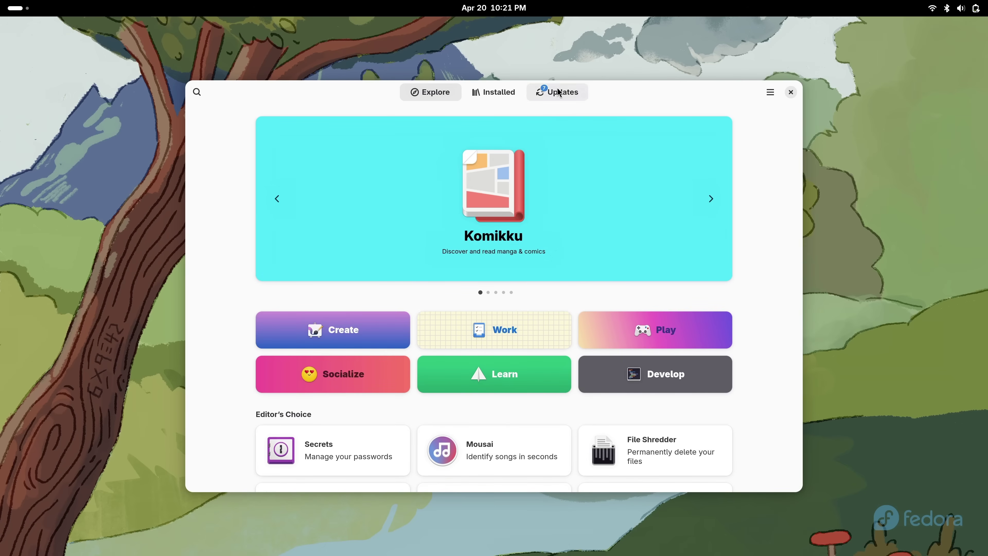
pyautogui.click(559, 93)
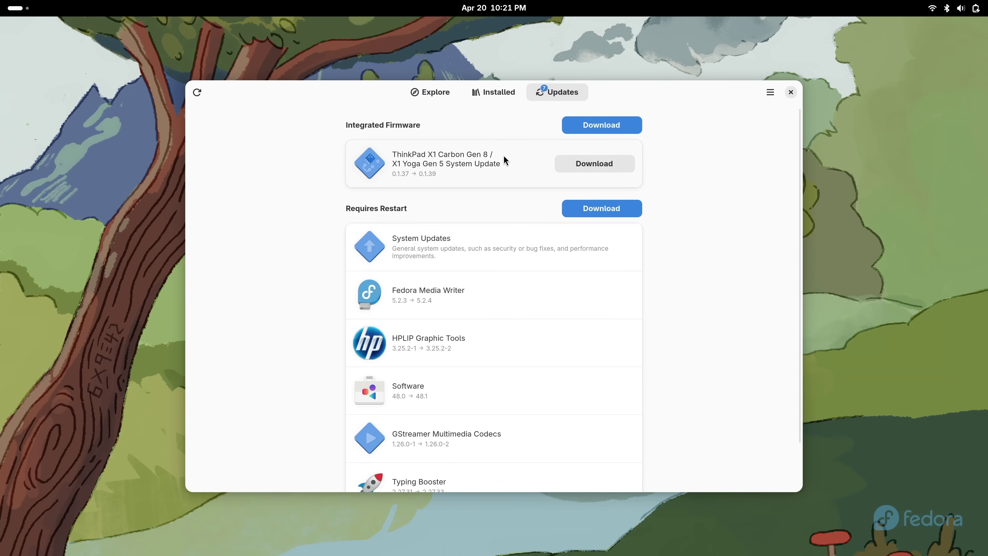
# Open the ThinkPad X1 Carbon Gen 8 firmware entry under Integrated Firmware.
pyautogui.click(505, 162)
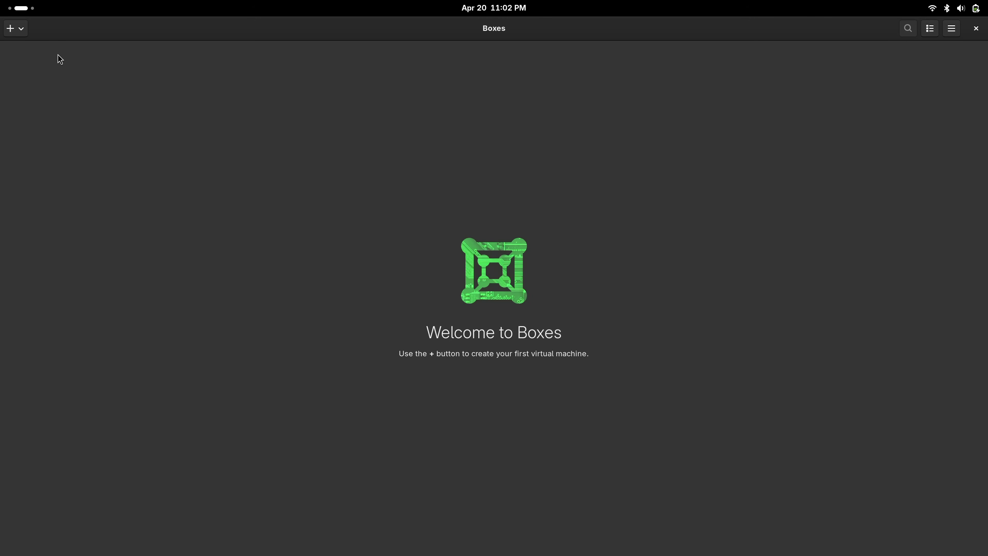
# Create a new virtual machine by downloading openSUSE Leap 15.5 x86_64 (DVD).
pyautogui.click(23, 34)
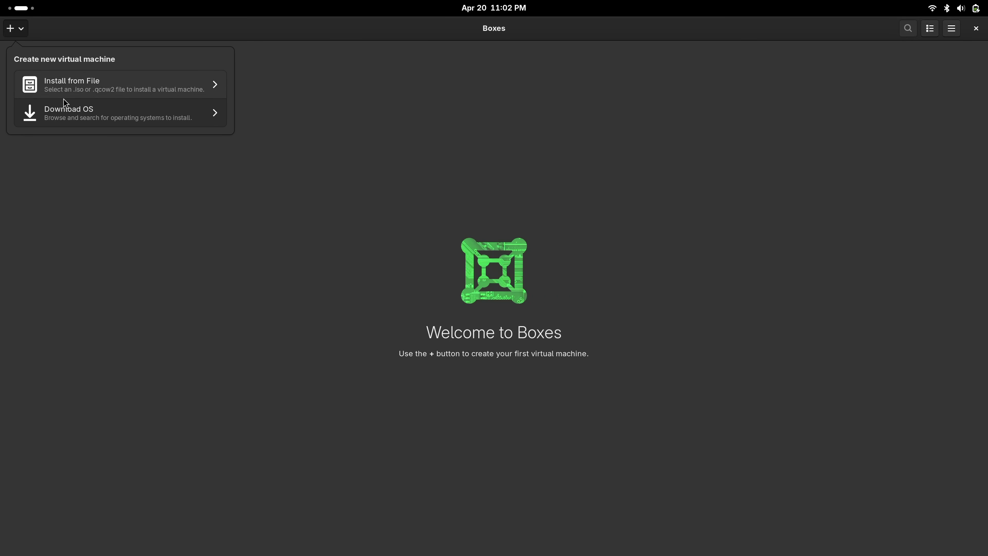
pyautogui.click(67, 114)
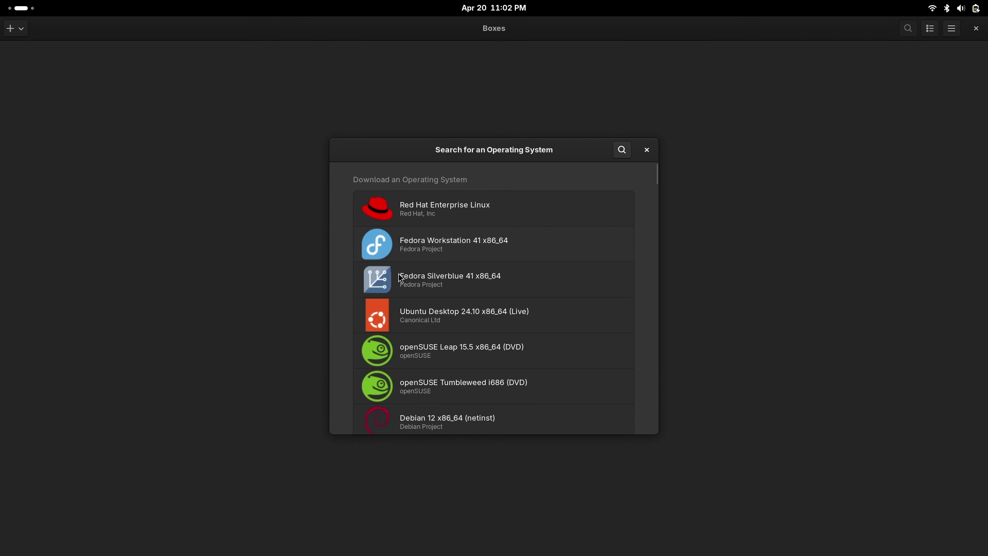
pyautogui.click(535, 359)
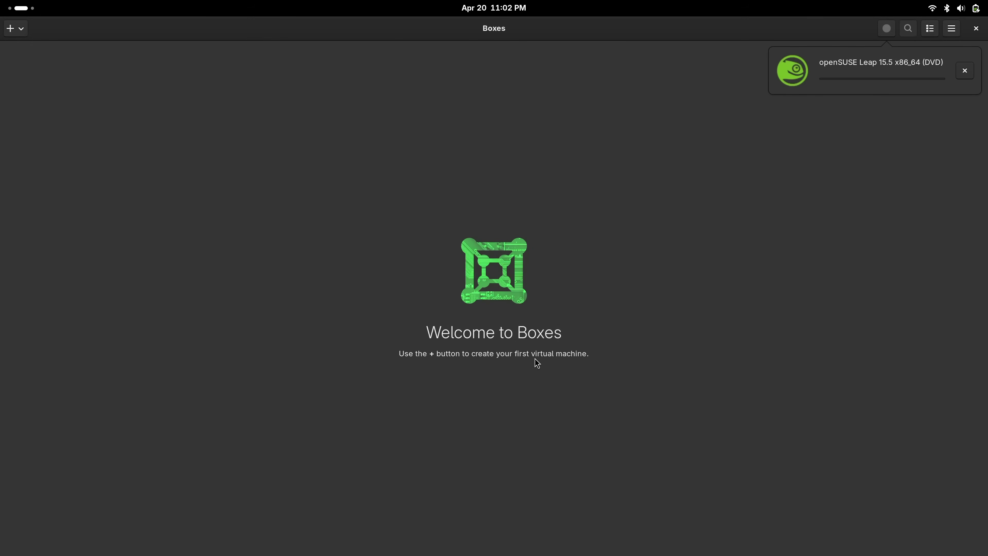